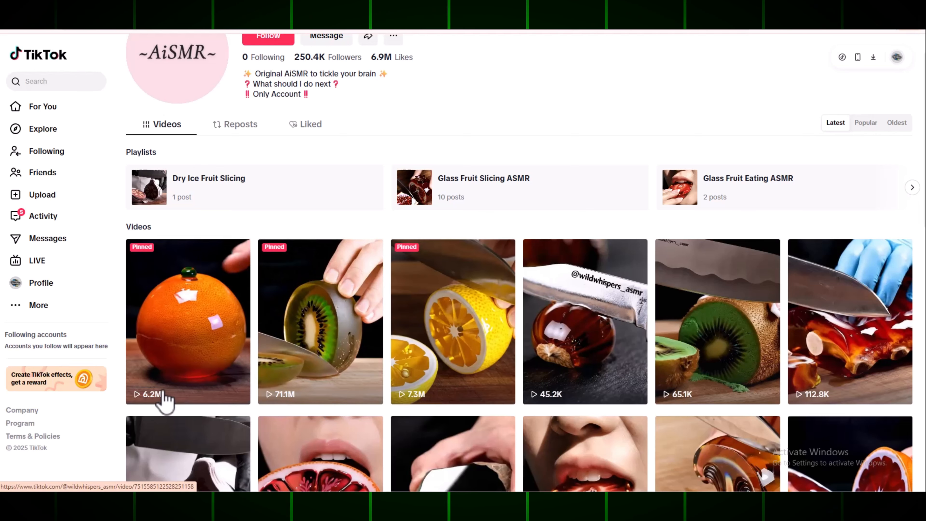
- Browse the wildwhispers_asmr profile on TikTok and examine its ASMR videos and their view counts
{"action": "scroll", "coordinate": [469, 138], "scroll_direction": "up", "scroll_amount": 1}
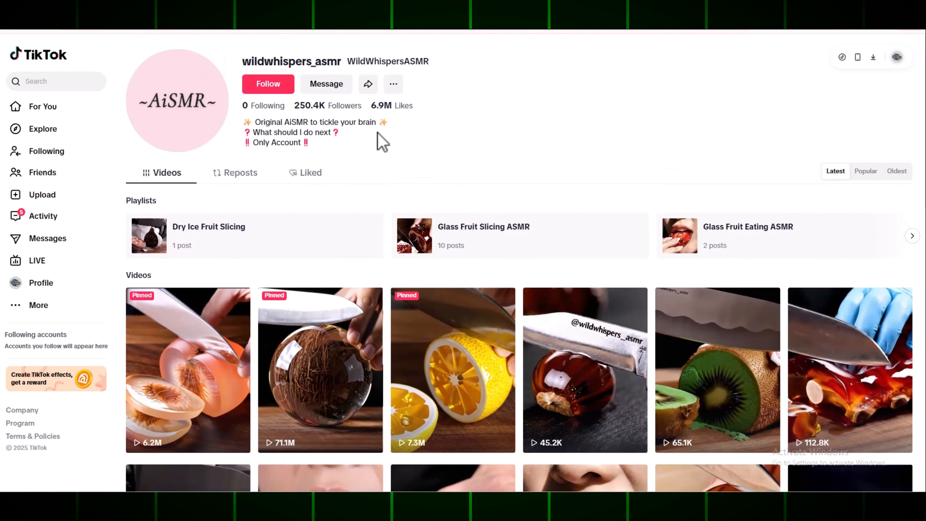
{"action": "scroll", "coordinate": [515, 88], "scroll_direction": "down", "scroll_amount": 15}
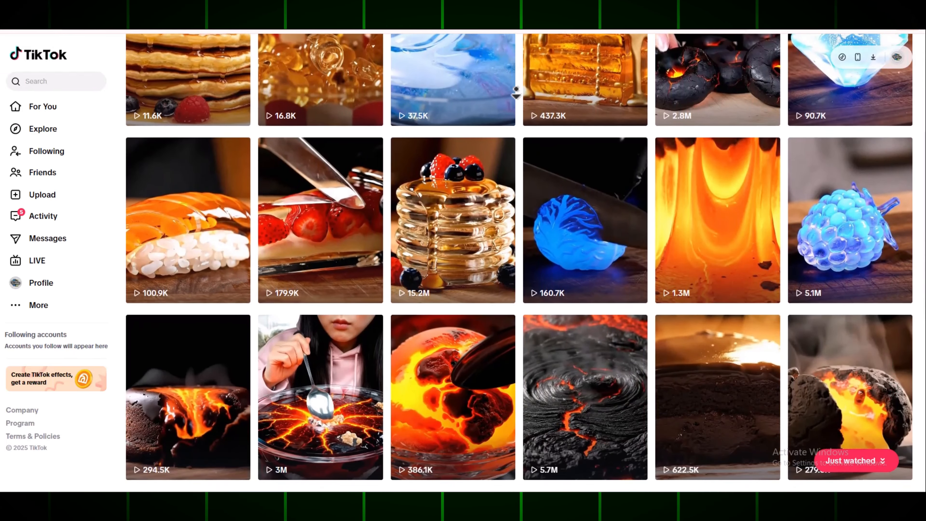
{"action": "scroll", "coordinate": [516, 92], "scroll_direction": "down", "scroll_amount": 5}
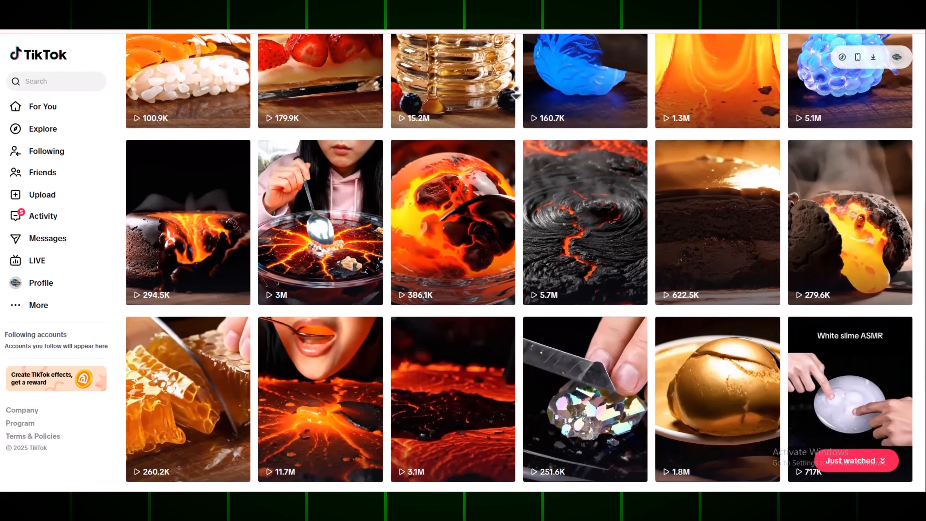
{"action": "scroll", "coordinate": [516, 92], "scroll_direction": "down", "scroll_amount": 4}
{"action": "scroll", "coordinate": [516, 91], "scroll_direction": "up", "scroll_amount": 20}
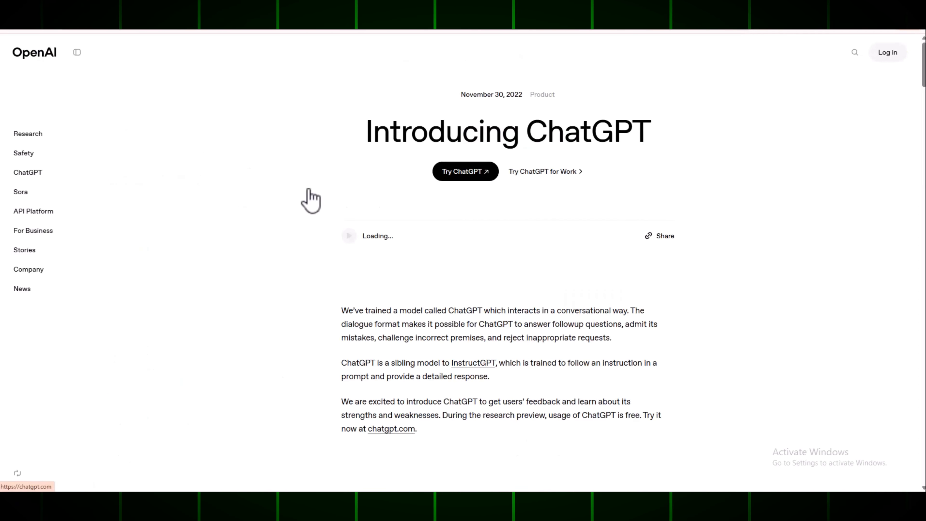
- Open ChatGPT and ask it to analyze the pasted glass pomegranate prompt and create unique ASMR cutting video prompts
{"action": "left_click", "coordinate": [307, 197]}
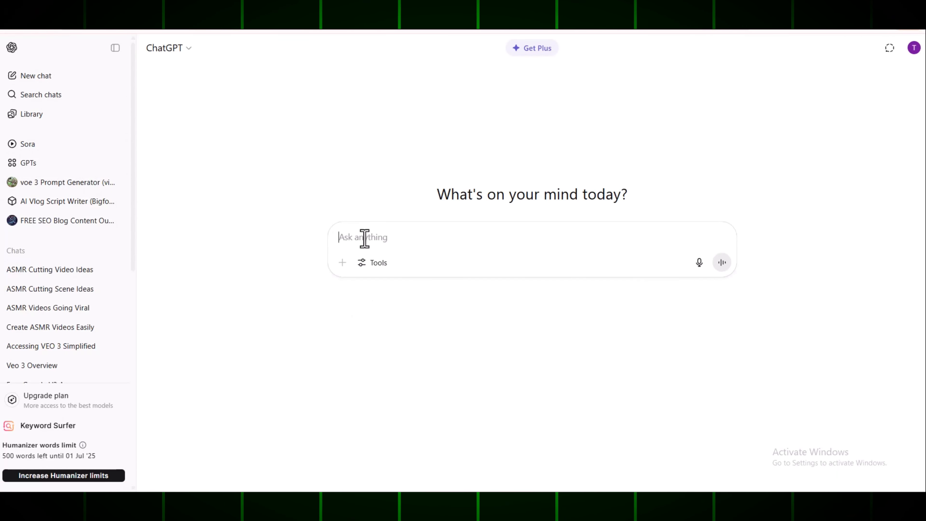
{"action": "key", "text": "super+v"}
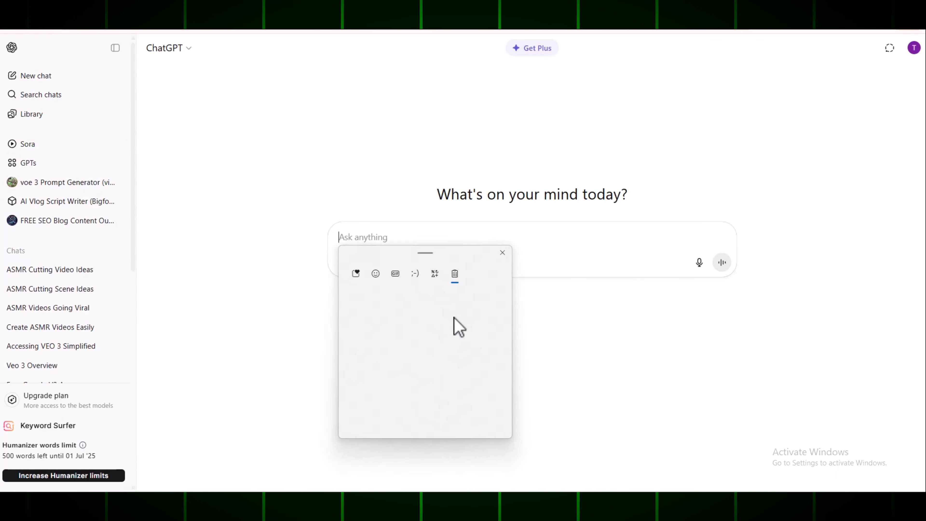
{"action": "key", "text": "Escape"}
{"action": "key", "text": "ctrl+v"}
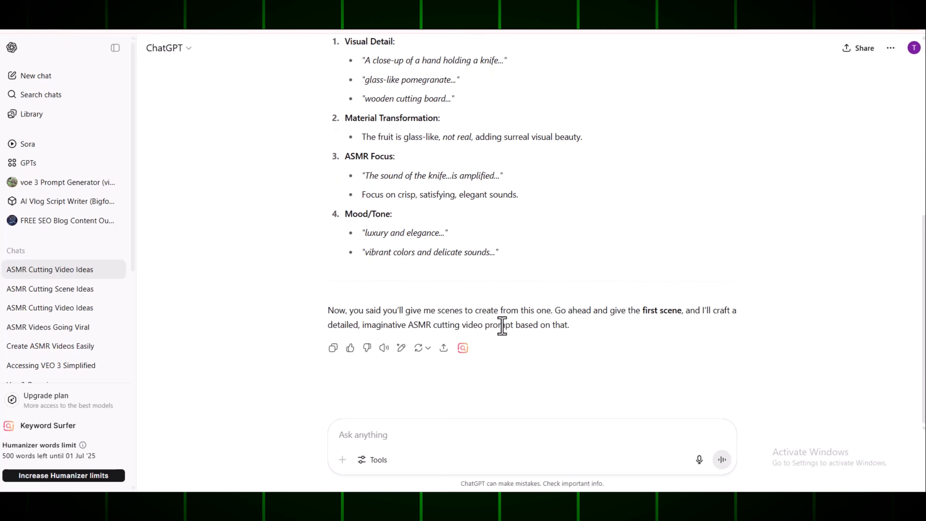
{"action": "mouse_move", "coordinate": [337, 325]}
{"action": "left_mouse_down"}
{"action": "mouse_move", "coordinate": [575, 333]}
{"action": "mouse_move", "coordinate": [340, 322]}
{"action": "mouse_move", "coordinate": [328, 311]}
{"action": "left_mouse_up"}
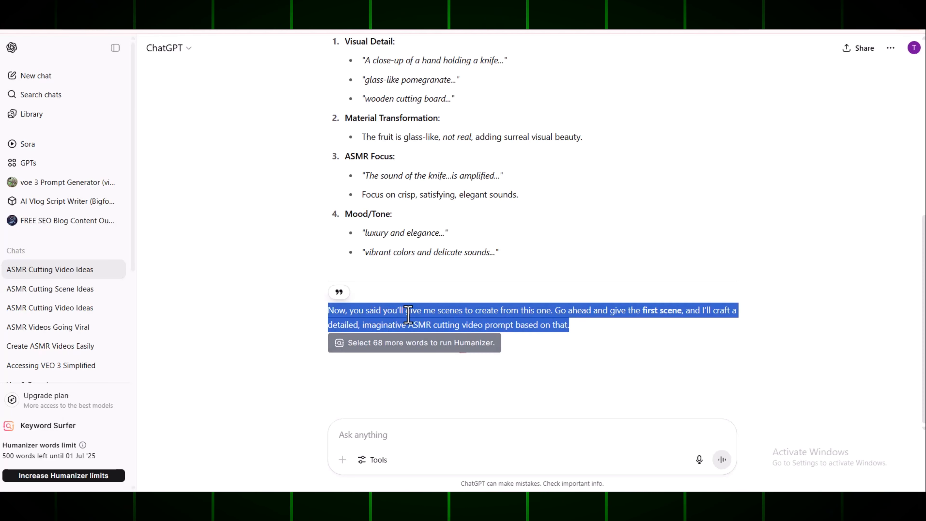
- Attach the red glass apple photo from the computer and send it with the message "here is the photo"
{"action": "left_click", "coordinate": [342, 460]}
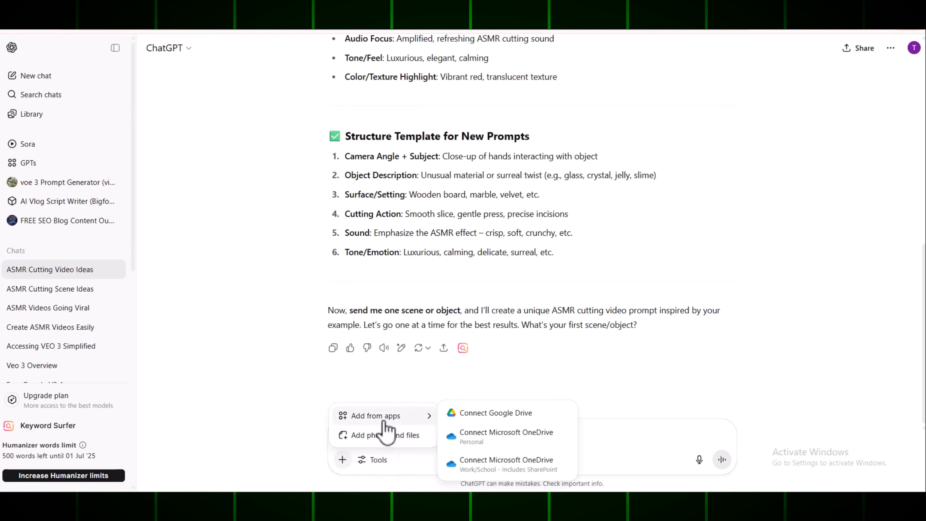
{"action": "left_click", "coordinate": [381, 436]}
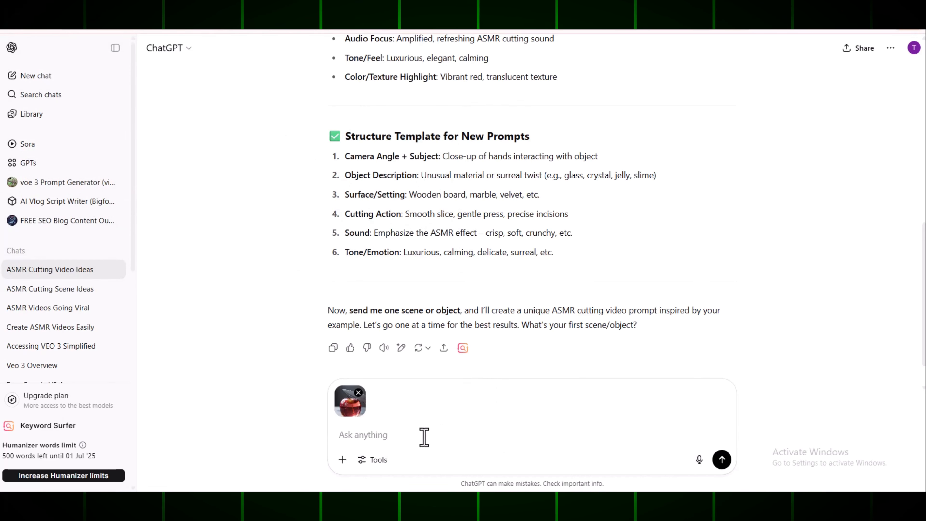
{"action": "type", "text": "here is the pg"}
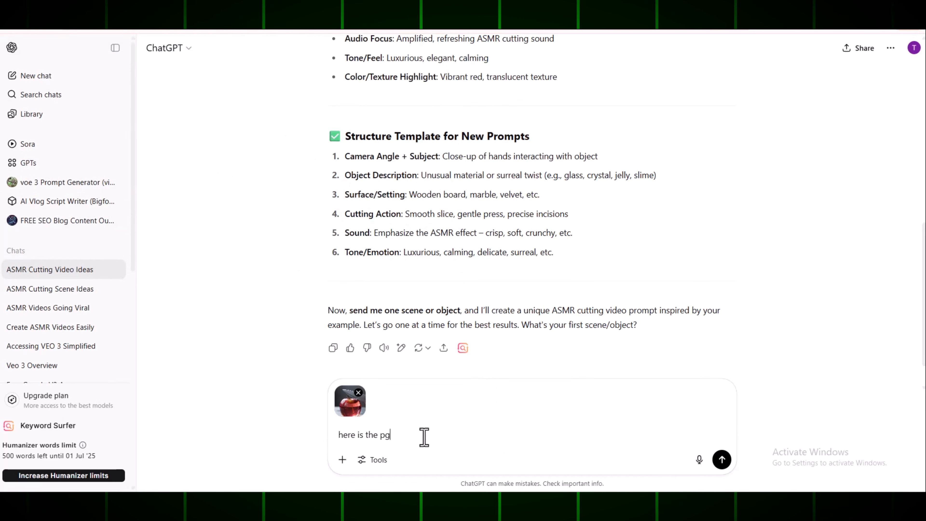
{"action": "type", "text": "oto"}
{"action": "key", "text": "Return"}
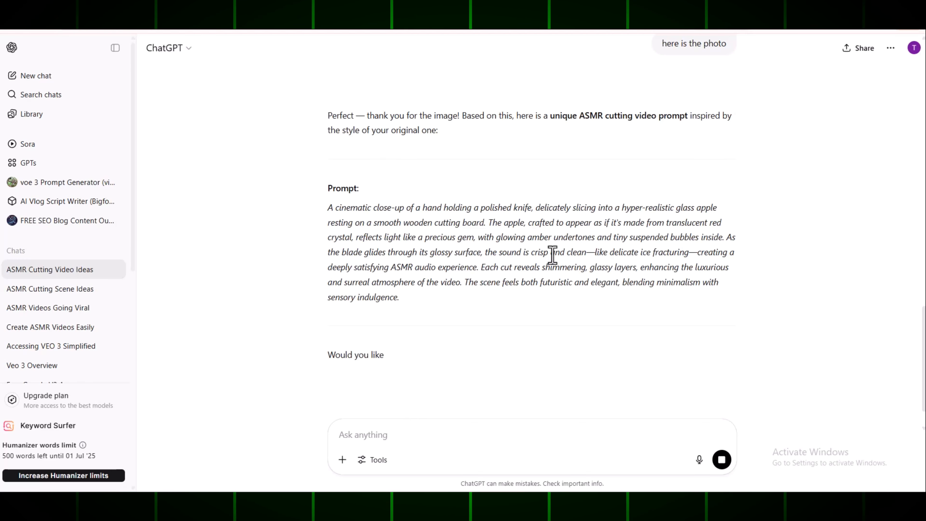
- Copy the full glass apple cutting prompt from ChatGPT's reply
{"action": "left_click_drag", "start_coordinate": [400, 297], "coordinate": [321, 207]}
{"action": "right_click", "coordinate": [339, 217]}
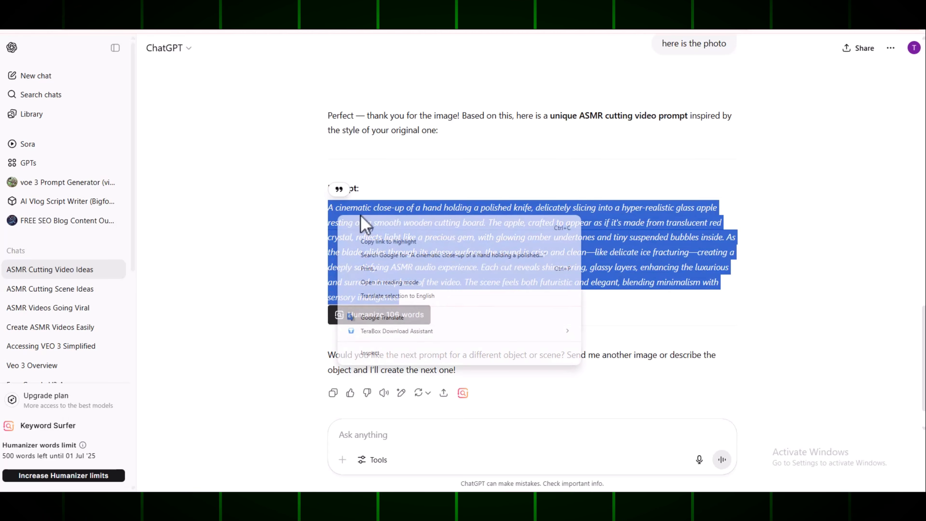
{"action": "left_click", "coordinate": [367, 230]}
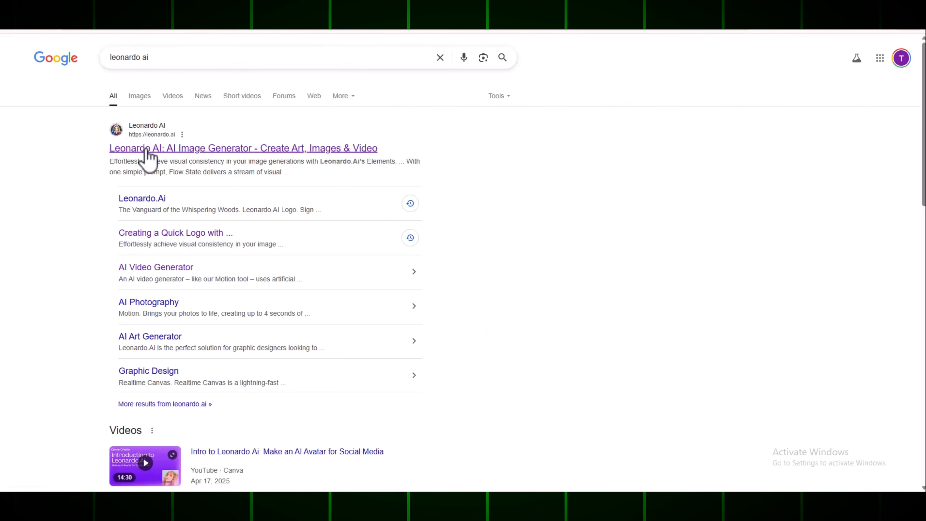
- Open the Leonardo AI site from the Google results and go to its image creation page
{"action": "left_click", "coordinate": [143, 151]}
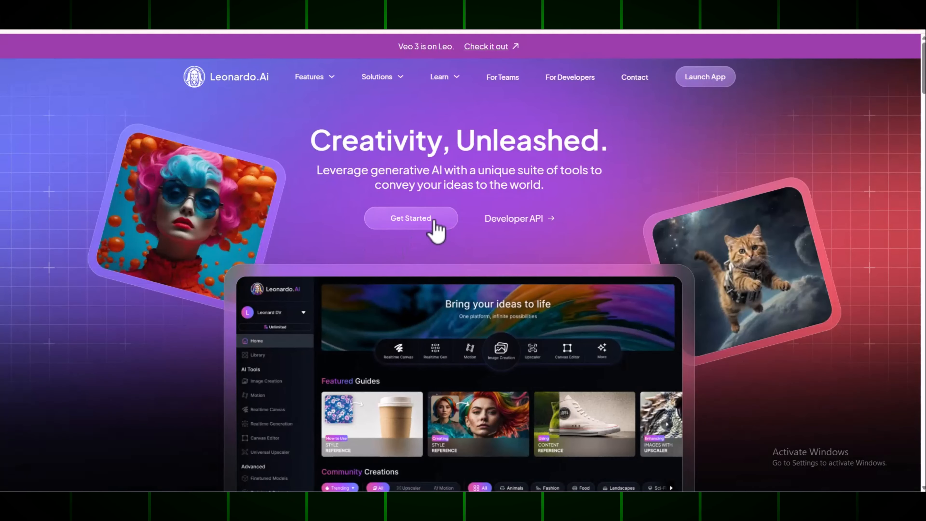
{"action": "left_click", "coordinate": [433, 220]}
{"action": "left_click", "coordinate": [630, 166]}
{"action": "left_click", "coordinate": [378, 124]}
- Paste the copied glass apple cutting prompt from the clipboard history as the image prompt
{"action": "left_click", "coordinate": [246, 86]}
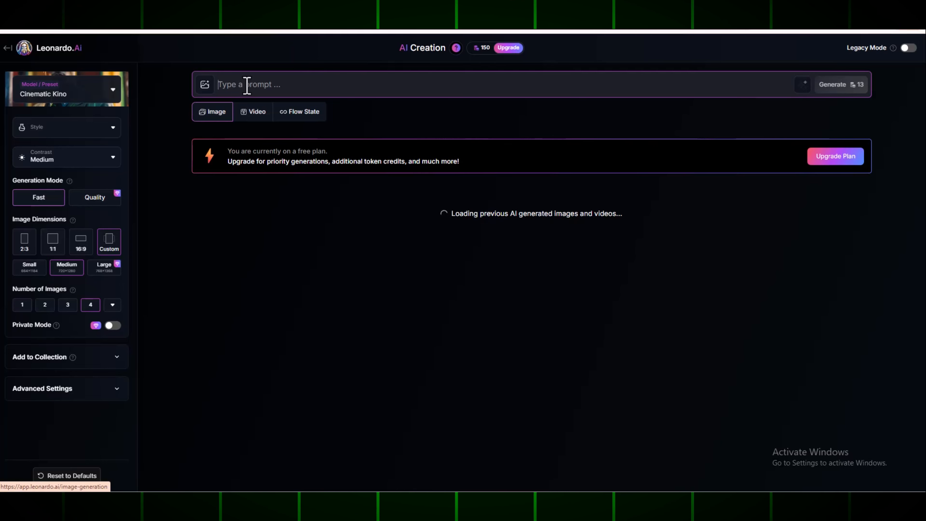
{"action": "key", "text": "super+v"}
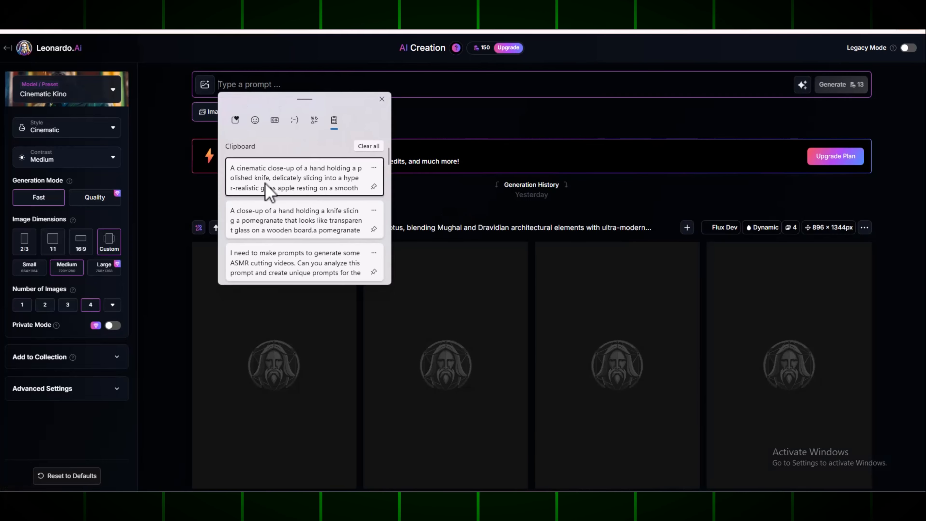
{"action": "left_click", "coordinate": [277, 175]}
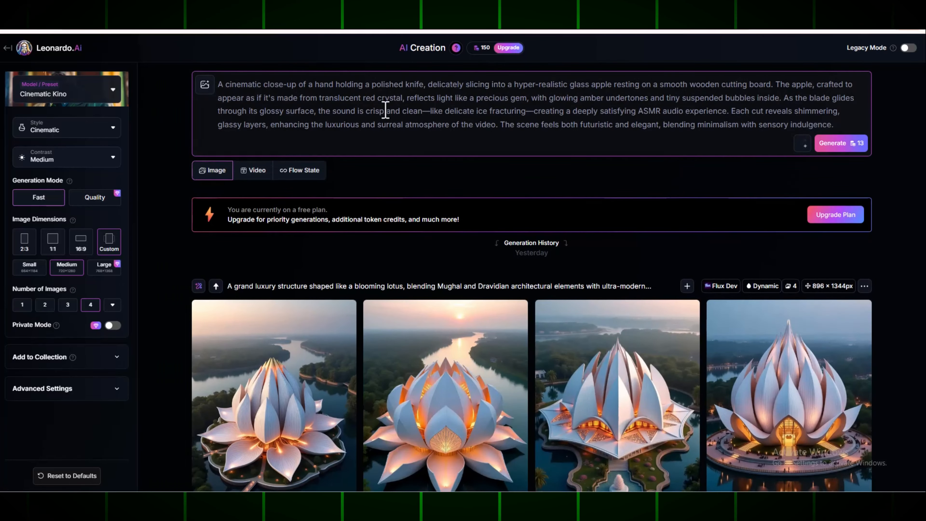
- Upload a reference image from the computer for the prompt and review the generated glass apple images
{"action": "left_click", "coordinate": [205, 84]}
{"action": "left_click", "coordinate": [299, 143]}
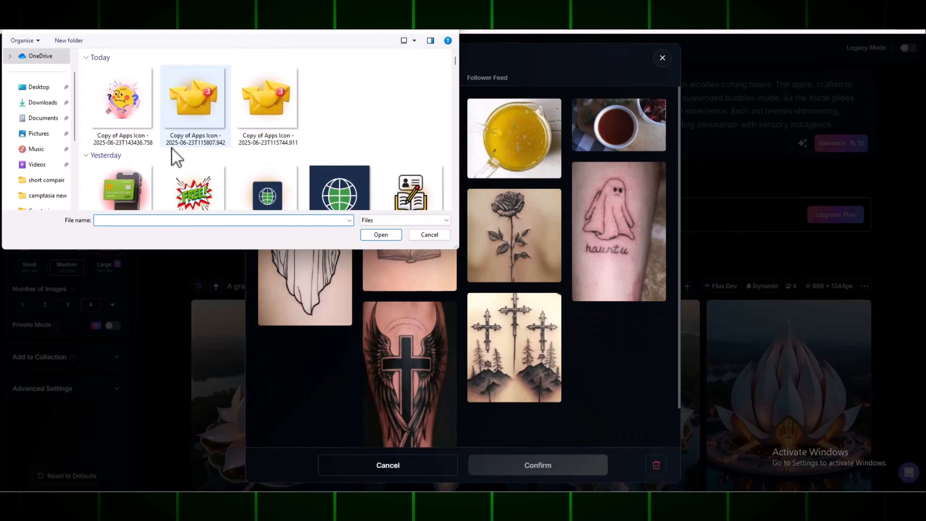
{"action": "double_click", "coordinate": [197, 104]}
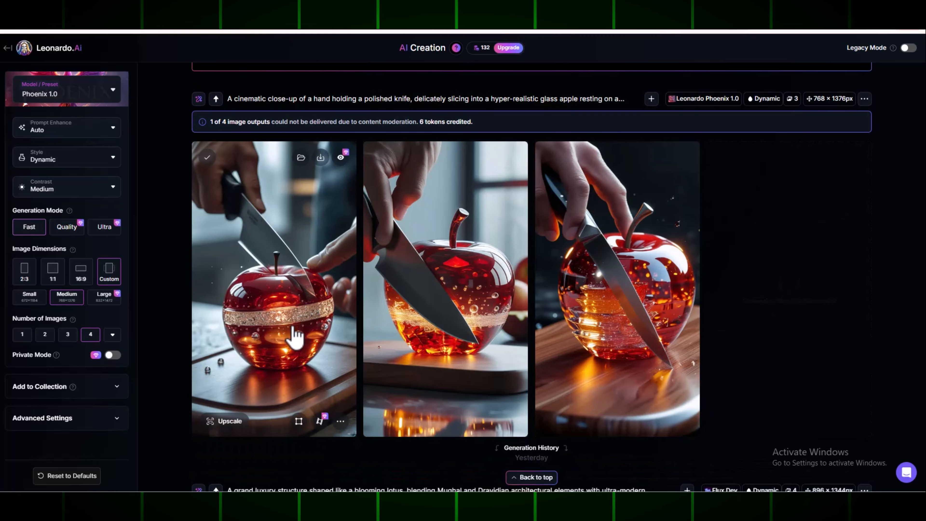
{"action": "scroll", "coordinate": [295, 337], "scroll_direction": "down", "scroll_amount": 2}
{"action": "scroll", "coordinate": [589, 269], "scroll_direction": "up", "scroll_amount": 2}
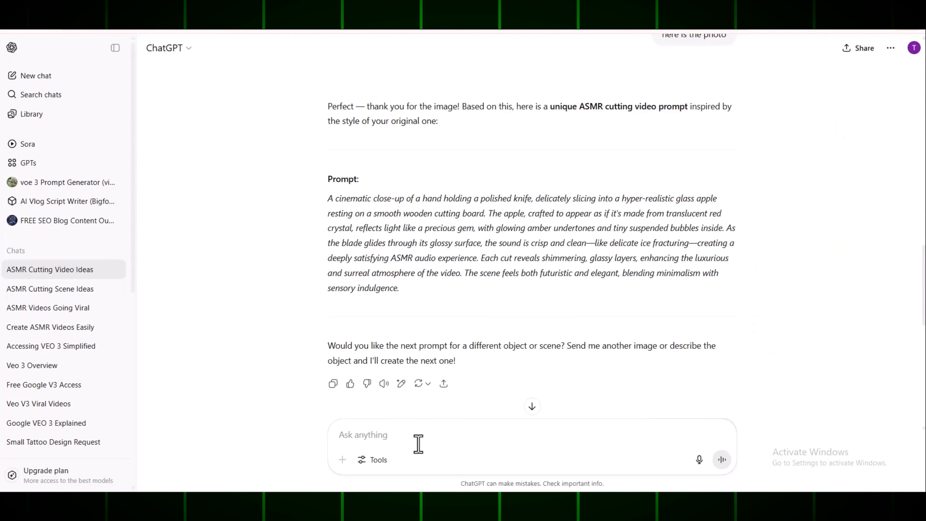
- Switch to ChatGPT and ask it to create this type of prompt for pine apple
{"action": "type", "text": "create this t"}
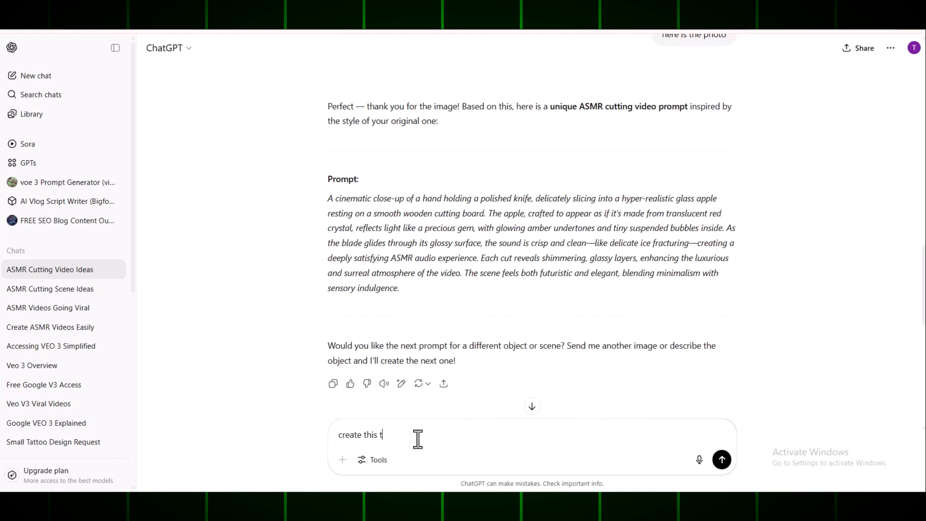
{"action": "type", "text": "ype of prompt for "}
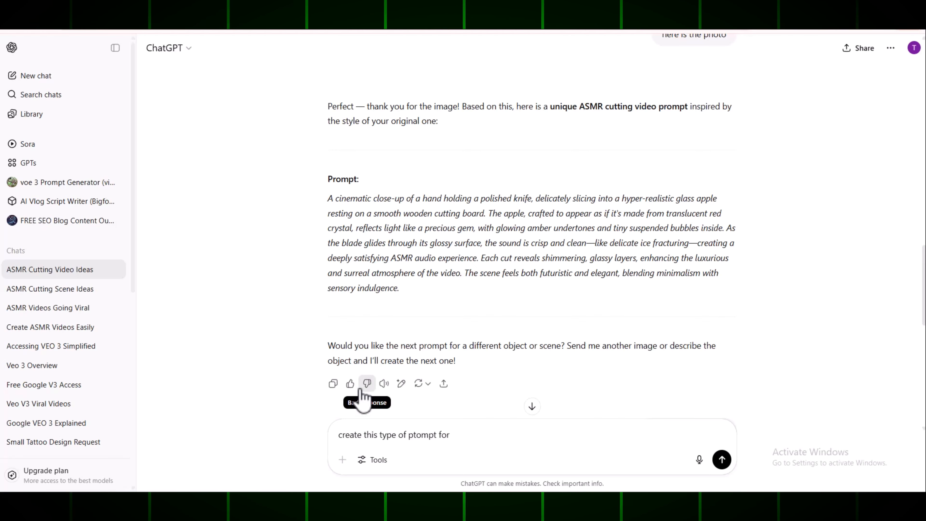
{"action": "type", "text": "pine apple"}
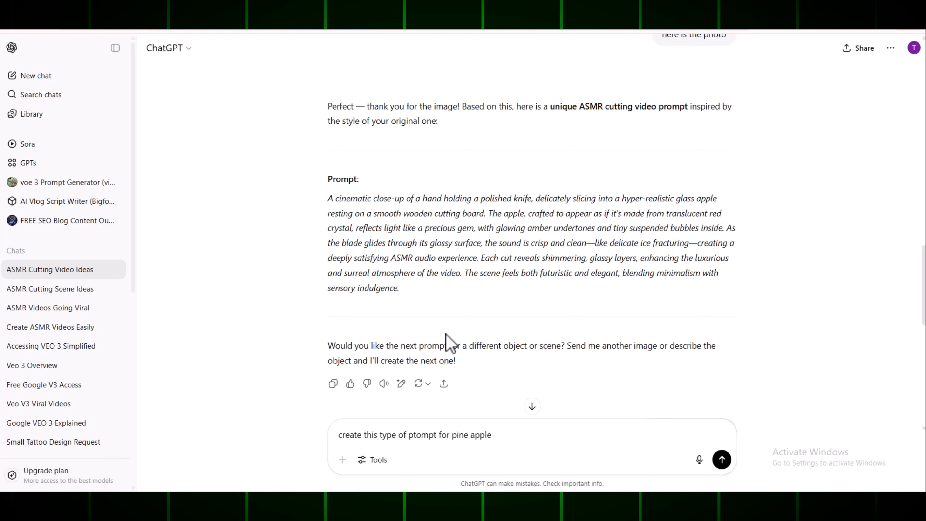
{"action": "key", "text": "Return"}
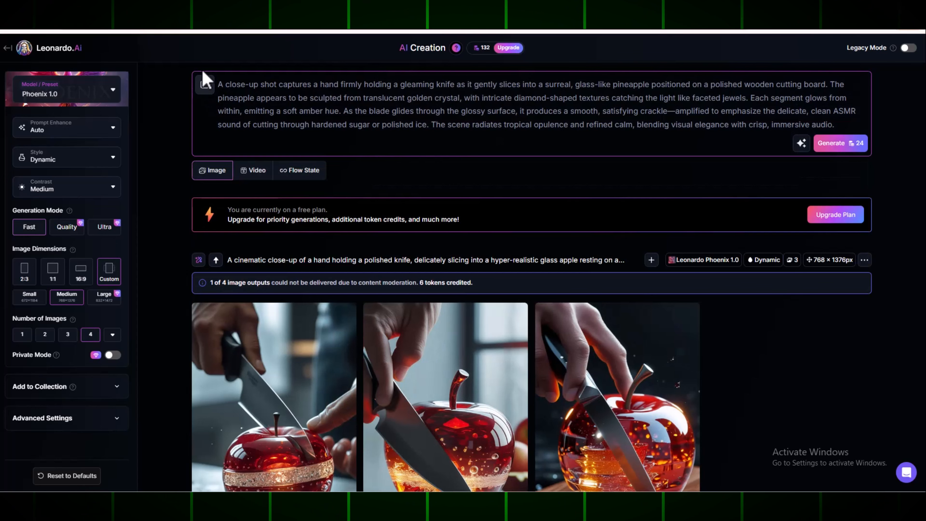
- Generate images in Leonardo AI from the glass-like pineapple prompt
{"action": "left_click", "coordinate": [211, 36]}
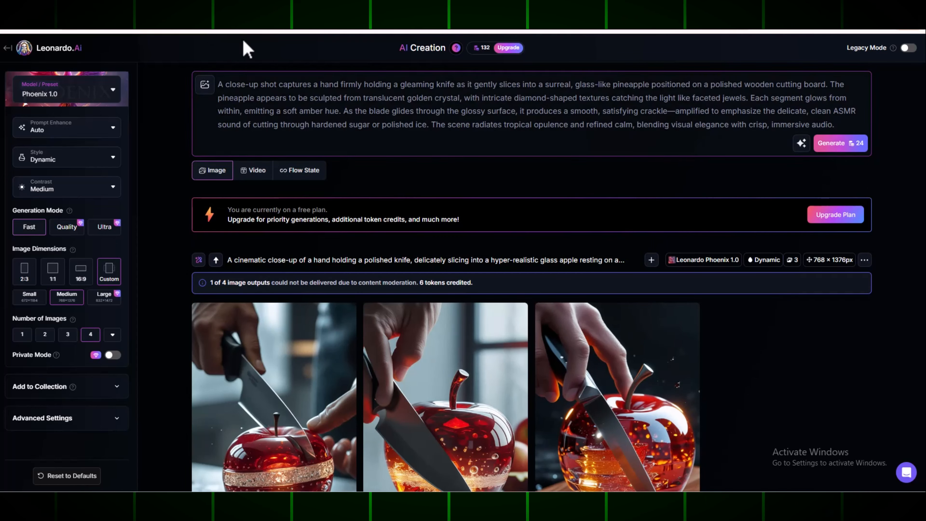
{"action": "left_click", "coordinate": [835, 144]}
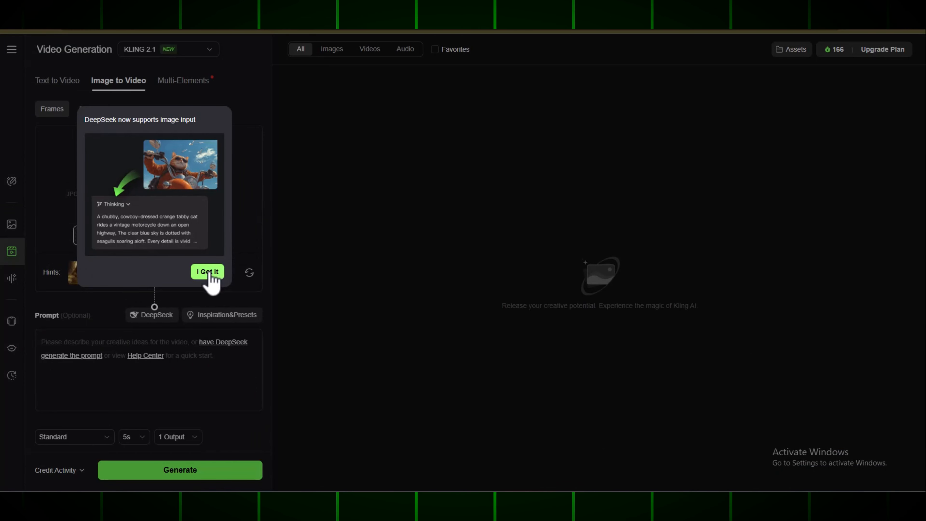
- In Kling AI's Image to Video mode, dismiss the DeepSeek notice and upload the golden pineapple image as the start frame
{"action": "left_click", "coordinate": [207, 272]}
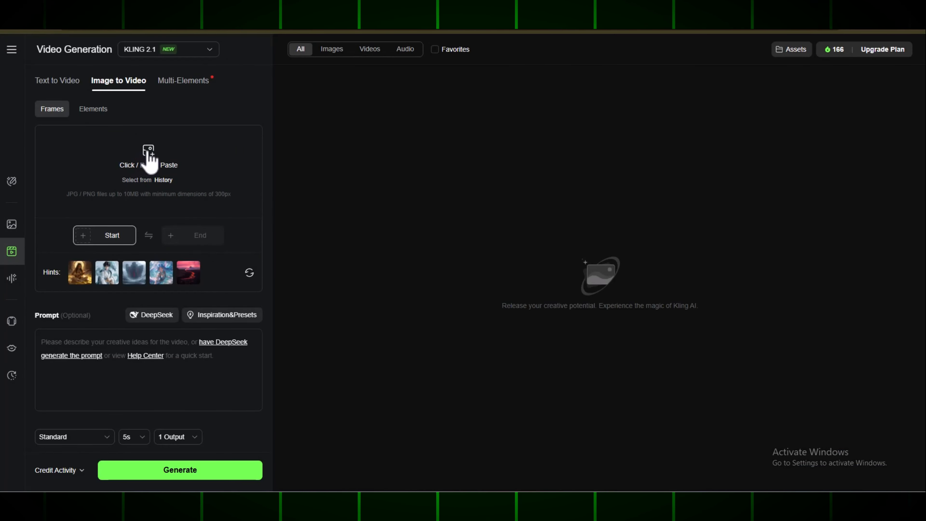
{"action": "left_click", "coordinate": [149, 153]}
{"action": "double_click", "coordinate": [122, 109]}
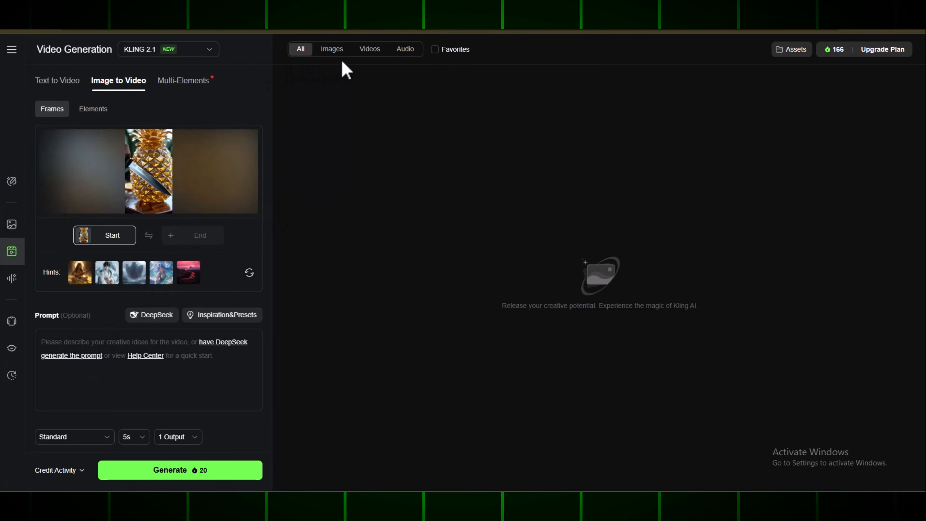
- Paste the glass pineapple slicing description as the video prompt
{"action": "left_click", "coordinate": [91, 343]}
{"action": "key", "text": "ctrl+v"}
{"action": "scroll", "coordinate": [91, 342], "scroll_direction": "up", "scroll_amount": 1}
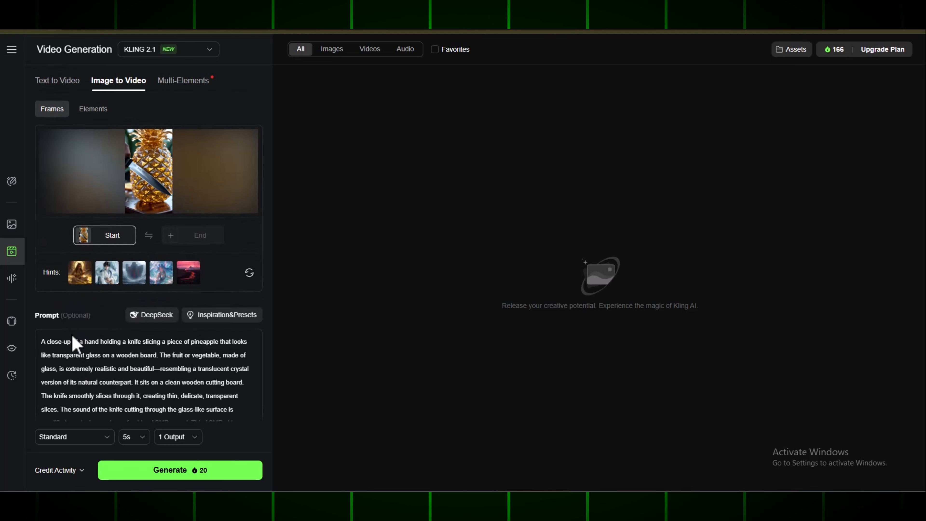
{"action": "scroll", "coordinate": [149, 341], "scroll_direction": "down", "scroll_amount": 1}
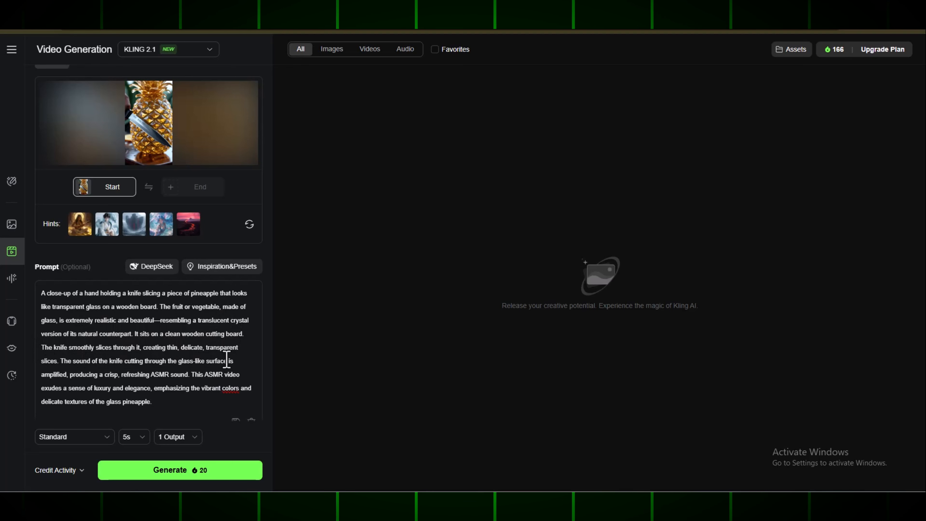
- Paste the copied text as the negative prompt for the video
{"action": "scroll", "coordinate": [167, 391], "scroll_direction": "down", "scroll_amount": 2}
{"action": "scroll", "coordinate": [167, 391], "scroll_direction": "down", "scroll_amount": 3}
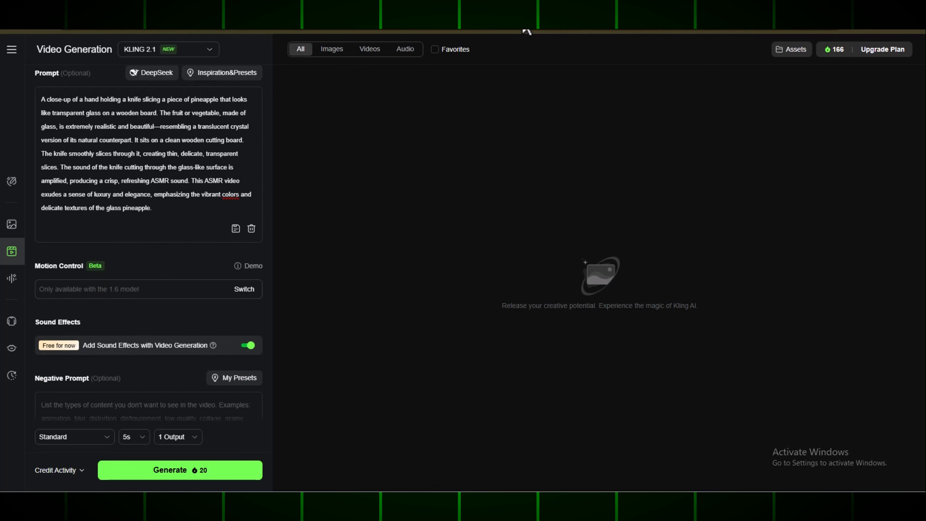
{"action": "scroll", "coordinate": [199, 288], "scroll_direction": "down", "scroll_amount": 2}
{"action": "left_click", "coordinate": [83, 331]}
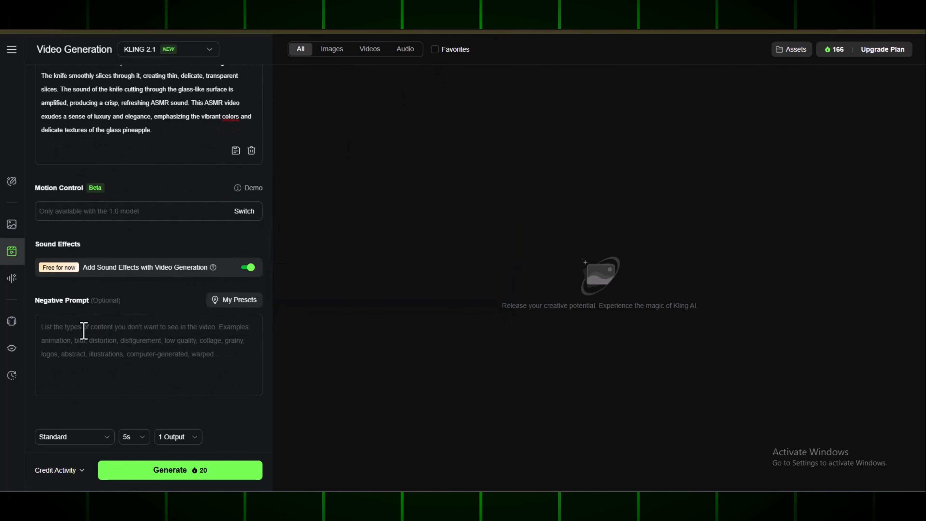
{"action": "key", "text": "ctrl+v"}
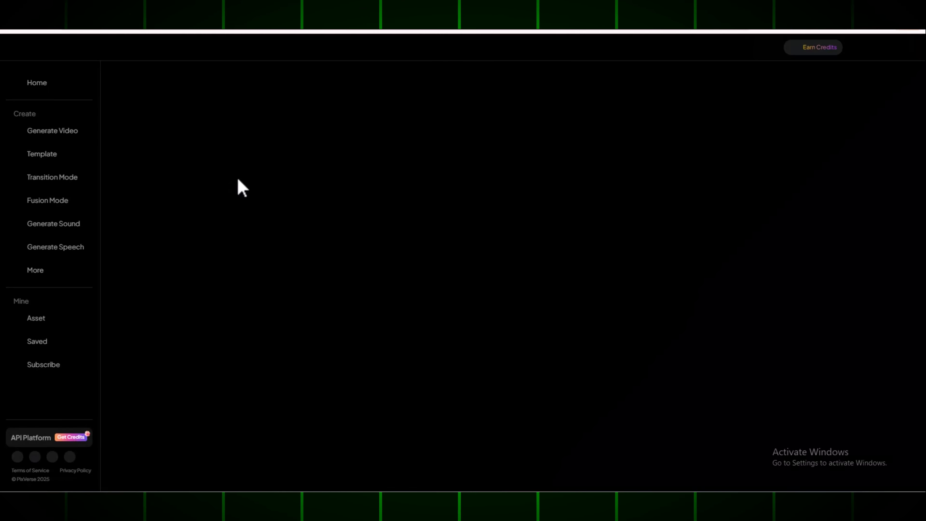
- Start a new video in PixVerse with the golden pineapple image and the pasted glass pineapple slicing prompt
{"action": "left_click", "coordinate": [65, 135]}
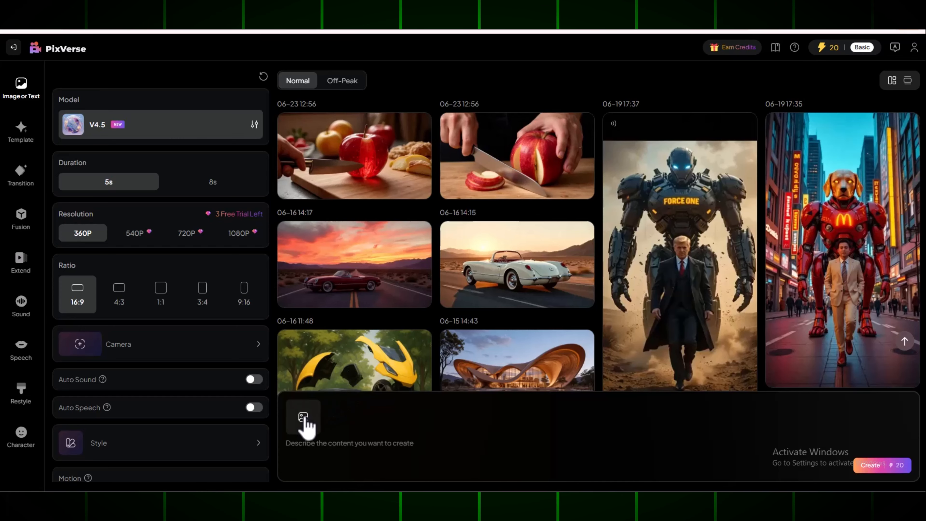
{"action": "left_click", "coordinate": [305, 419]}
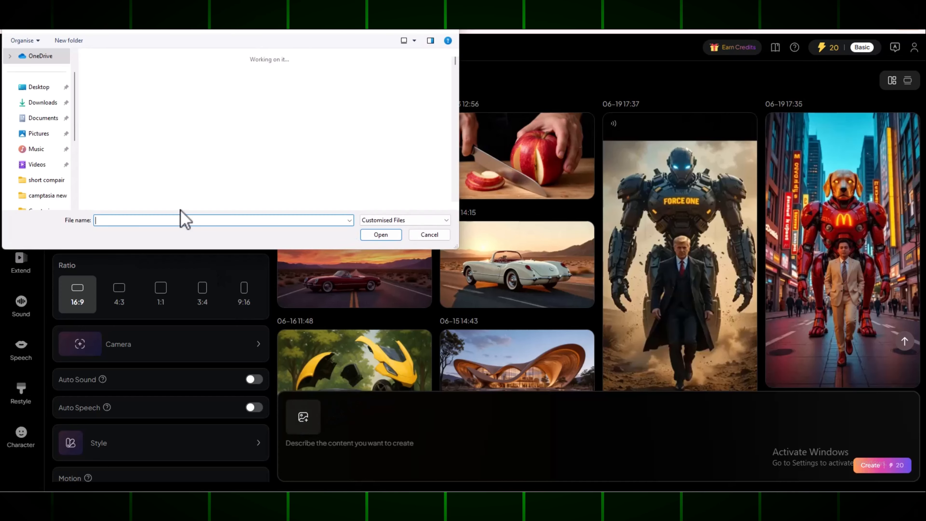
{"action": "double_click", "coordinate": [215, 126]}
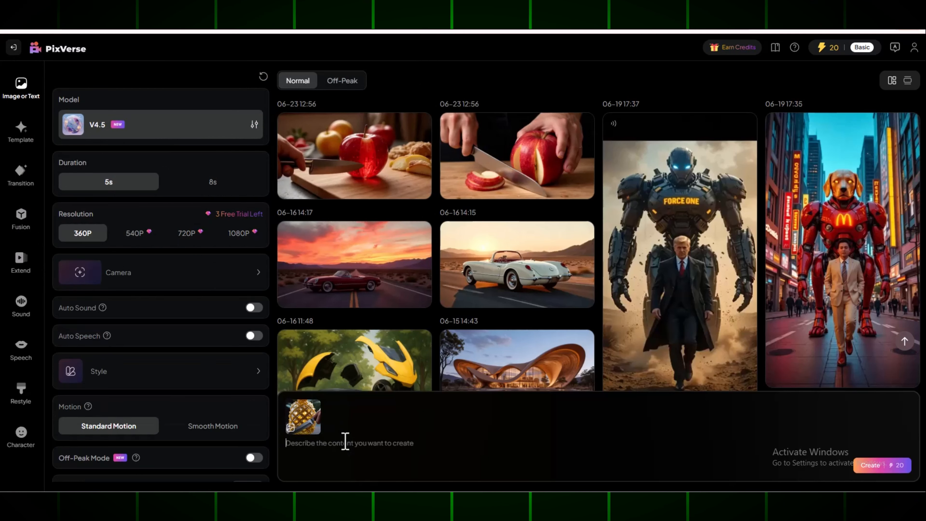
{"action": "key", "text": "super+v"}
{"action": "left_click", "coordinate": [345, 374]}
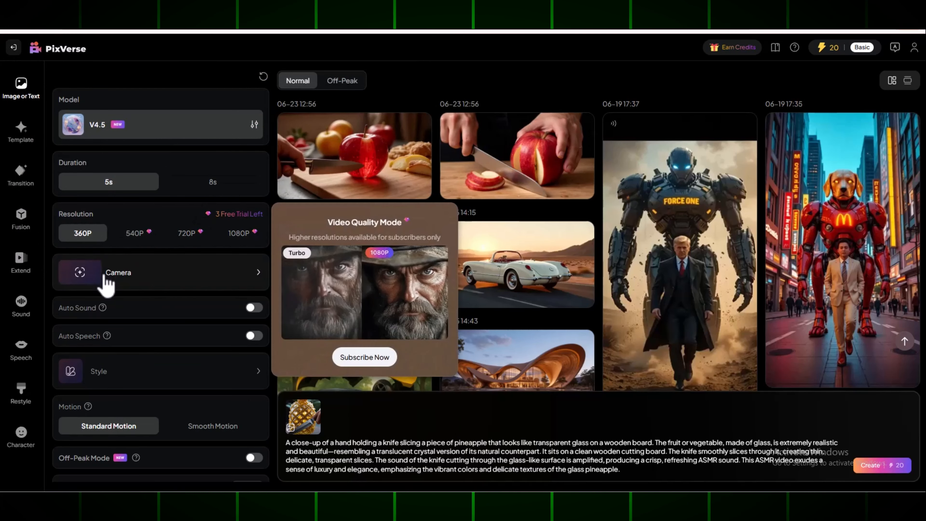
- Turn on Auto Sound with the description CUT PINEAPPLE and open the newly generated pineapple video
{"action": "left_click", "coordinate": [255, 308]}
{"action": "left_click", "coordinate": [145, 333]}
{"action": "type", "text": "d"}
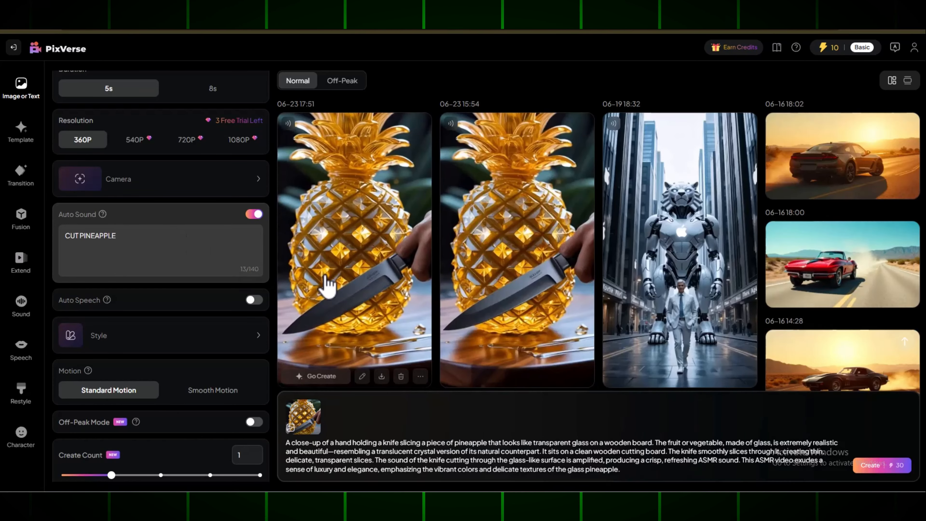
{"action": "left_click", "coordinate": [325, 278]}
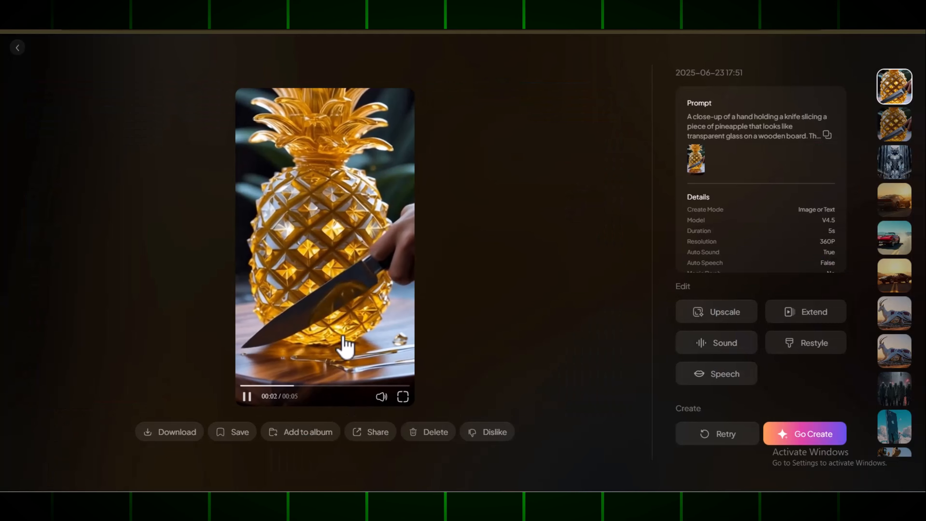